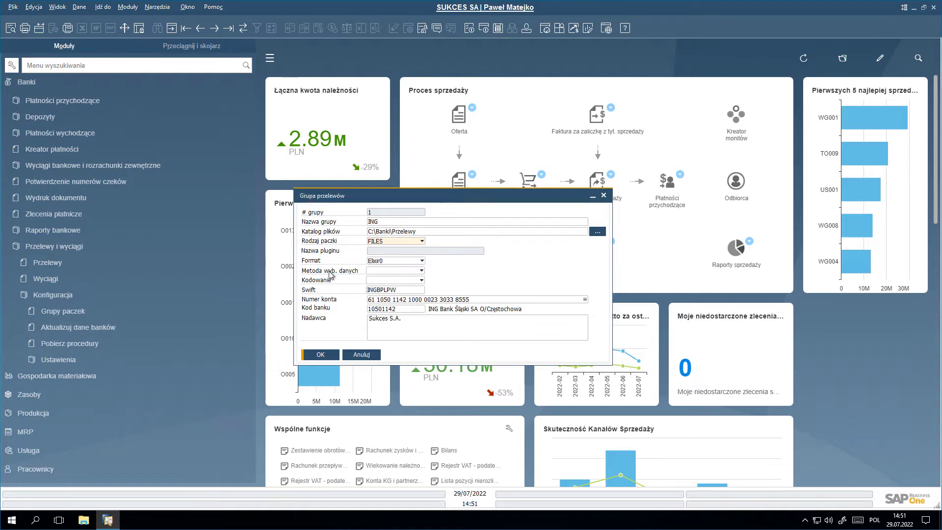
Review the ING transfer group's configuration and close it without changes
left_click(69, 359)
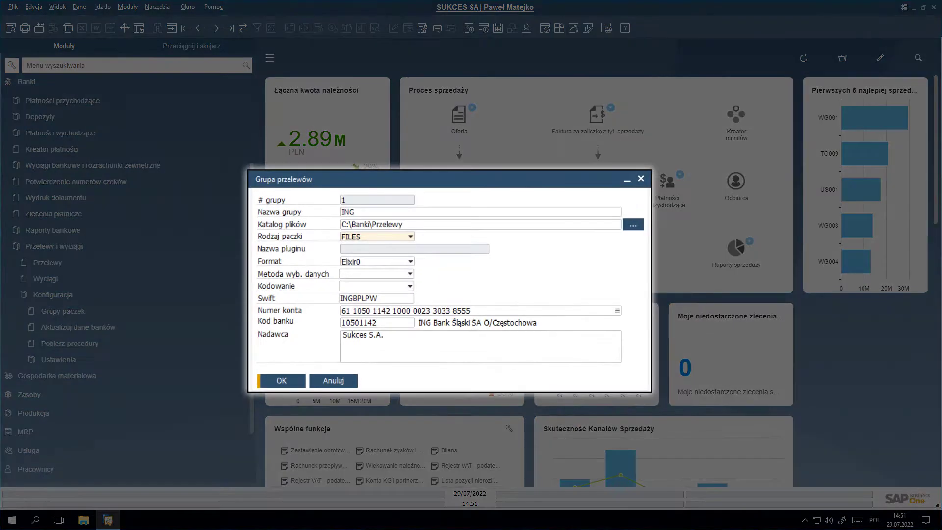
key("Up")
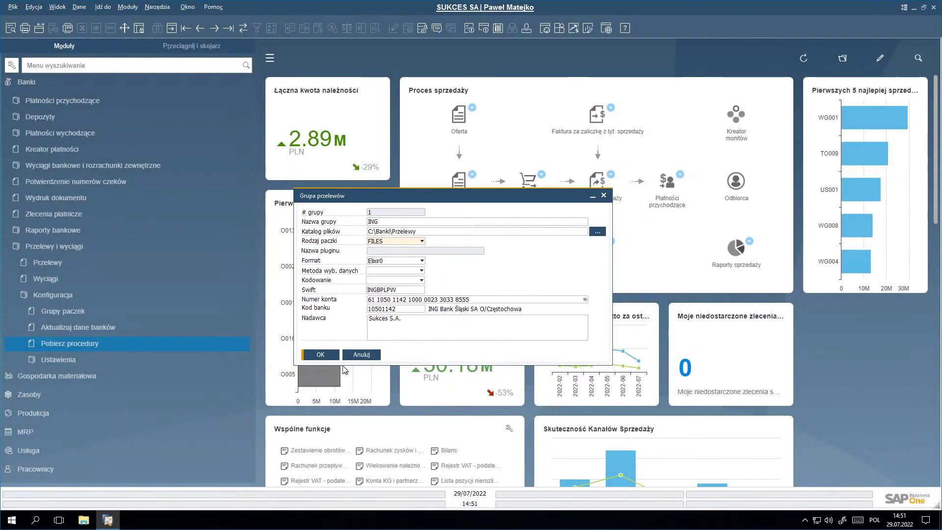
left_click(361, 354)
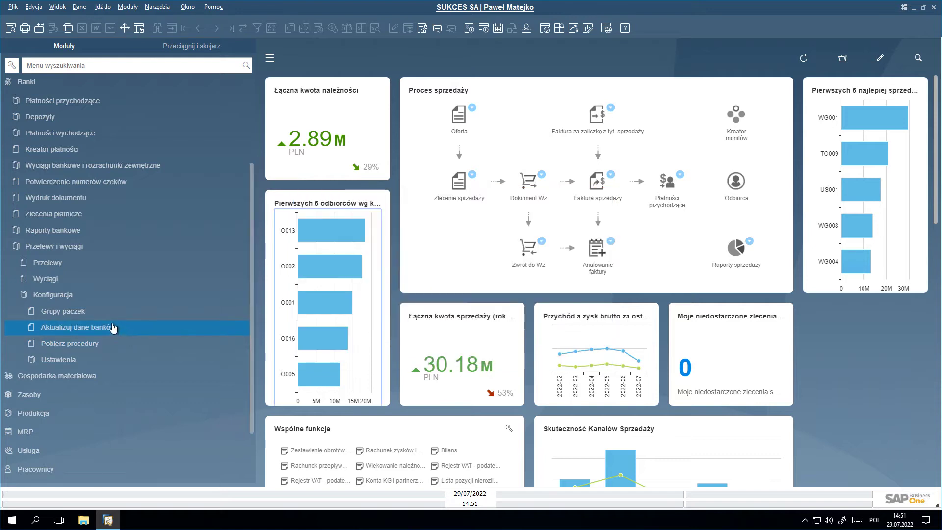
Examine which users have permissions to the ING Bank Śląski account in Uprawnienia do kont and close the window
left_click(69, 361)
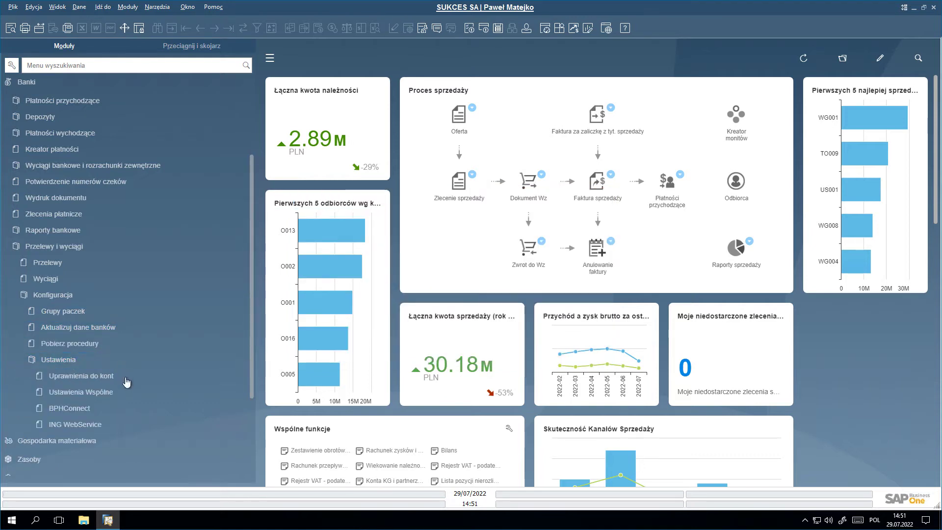
left_click(90, 379)
left_click(91, 378)
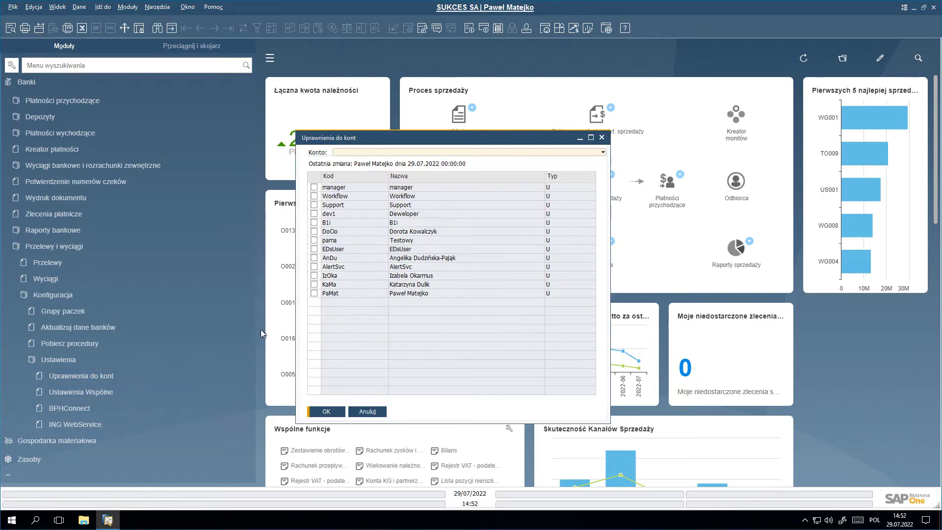
left_click(603, 153)
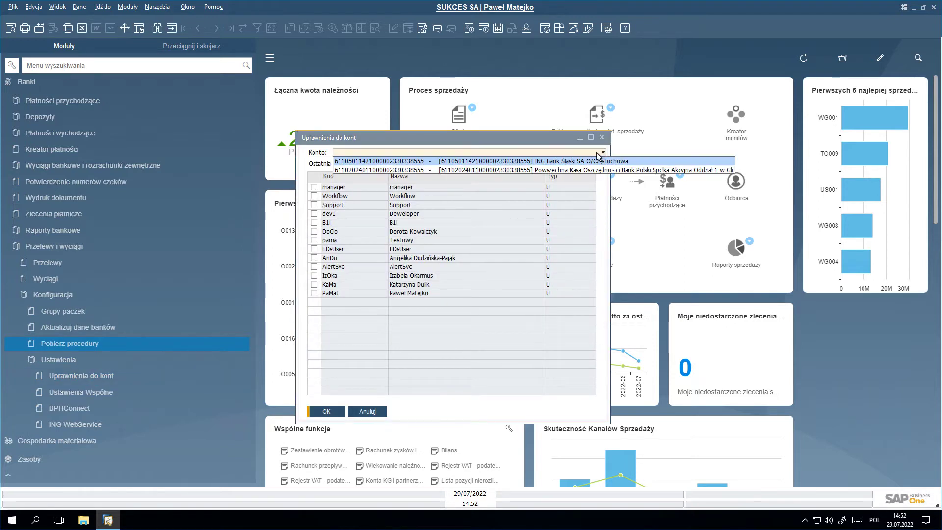
left_click(508, 161)
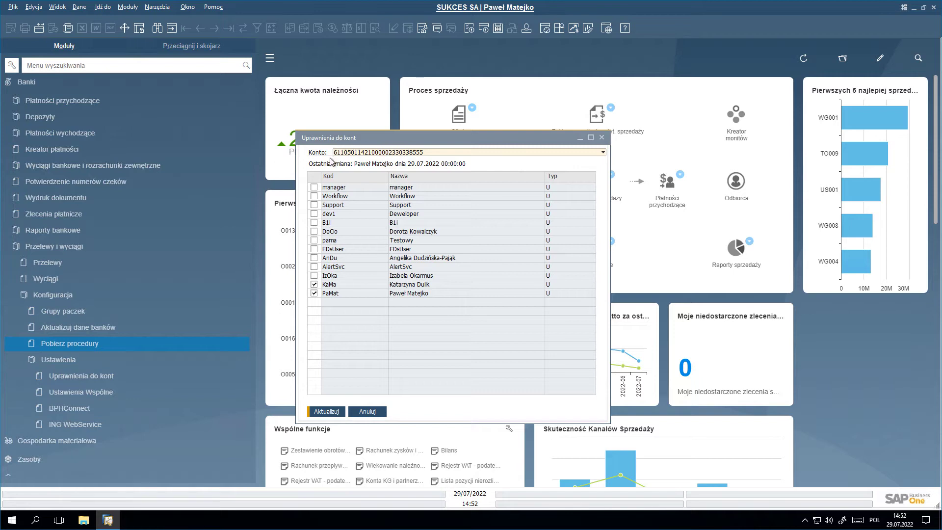
left_click(602, 138)
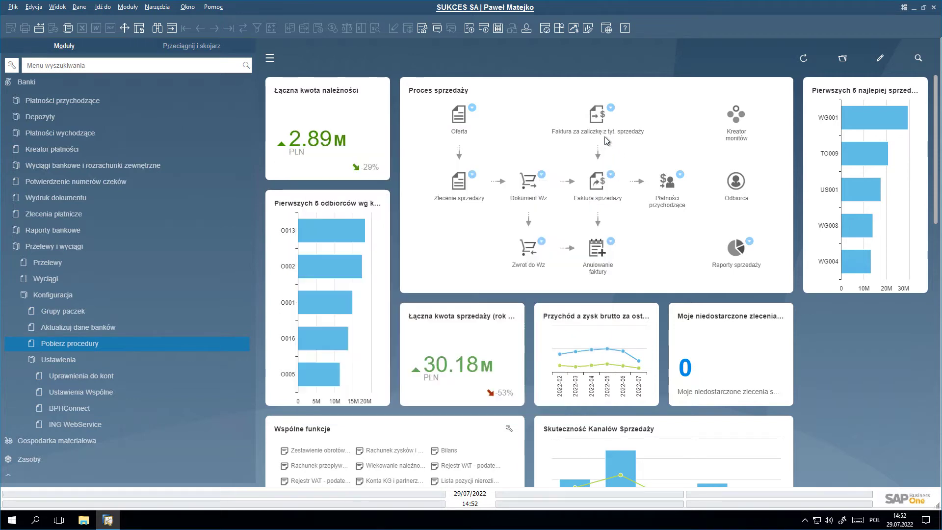
Look through the Ustawienia Wspólne, BPHConnect and ING WebService settings, closing each window without changes
left_click(116, 395)
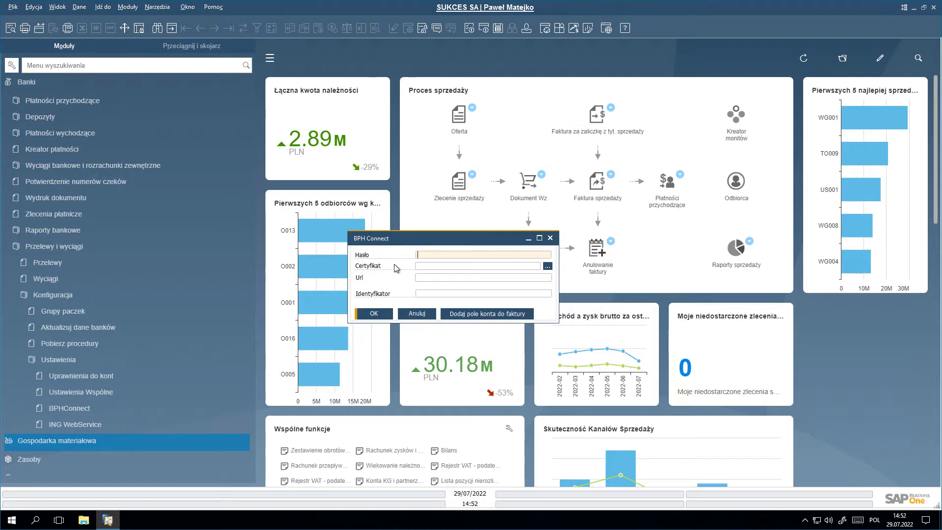
left_click(551, 239)
left_click(99, 424)
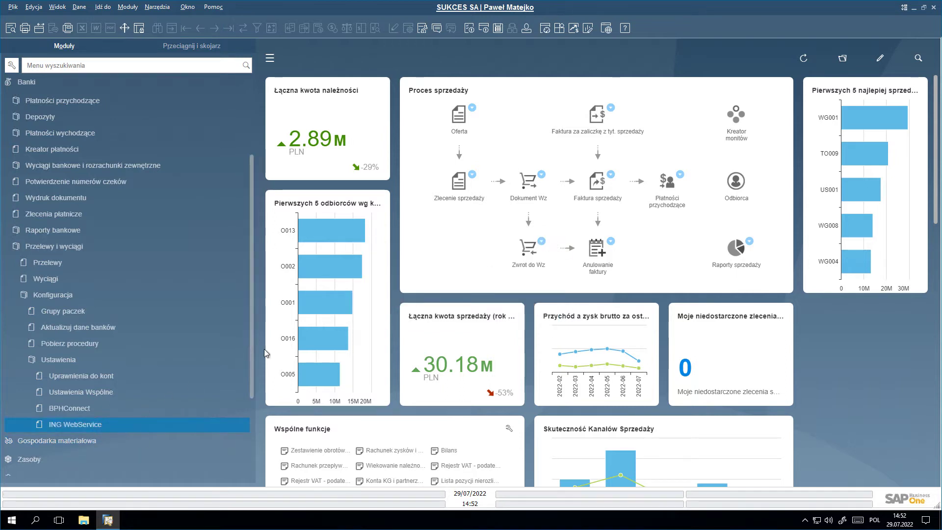
left_click(620, 242)
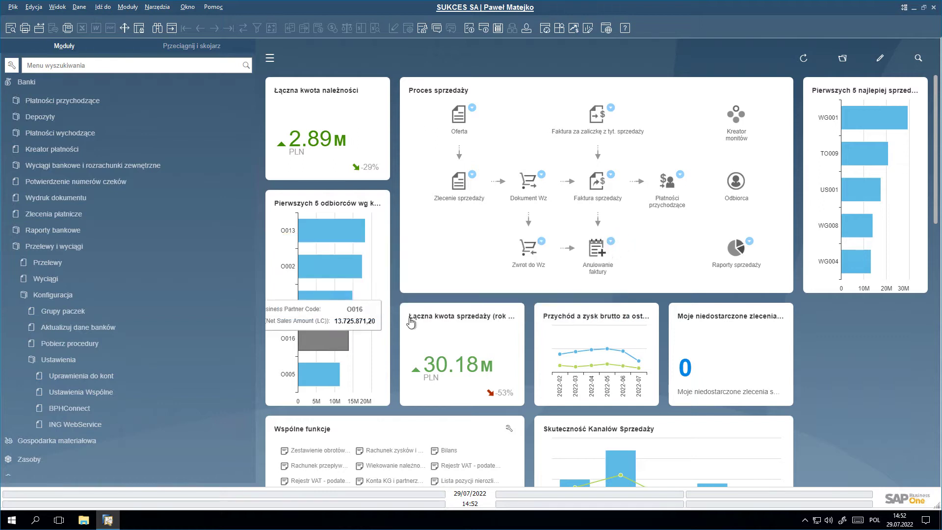
Start a new transfer package for the ING group and open its document retrieval criteria
left_click(36, 298)
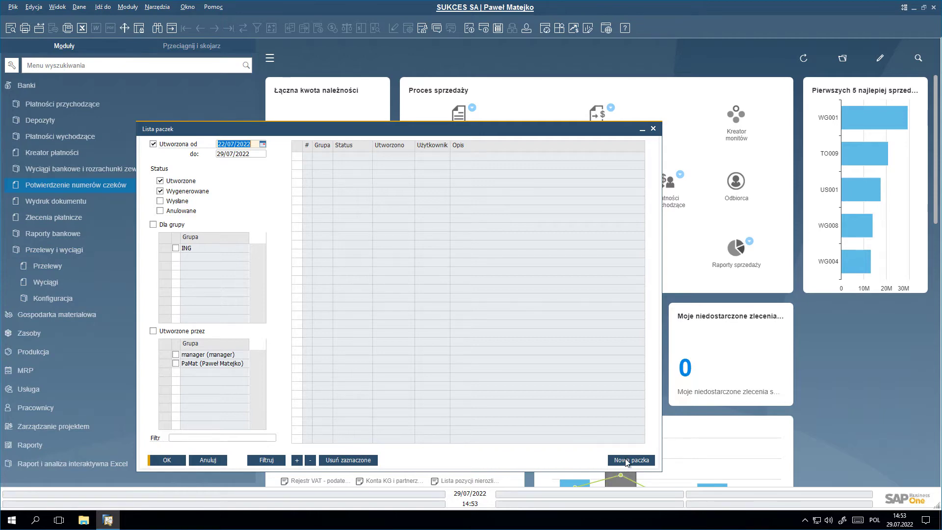
left_click(627, 461)
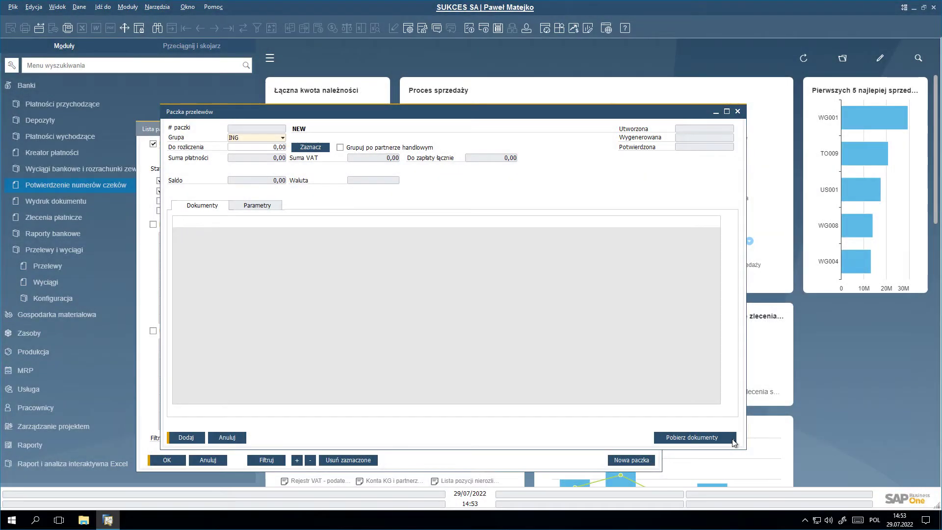
left_click(733, 440)
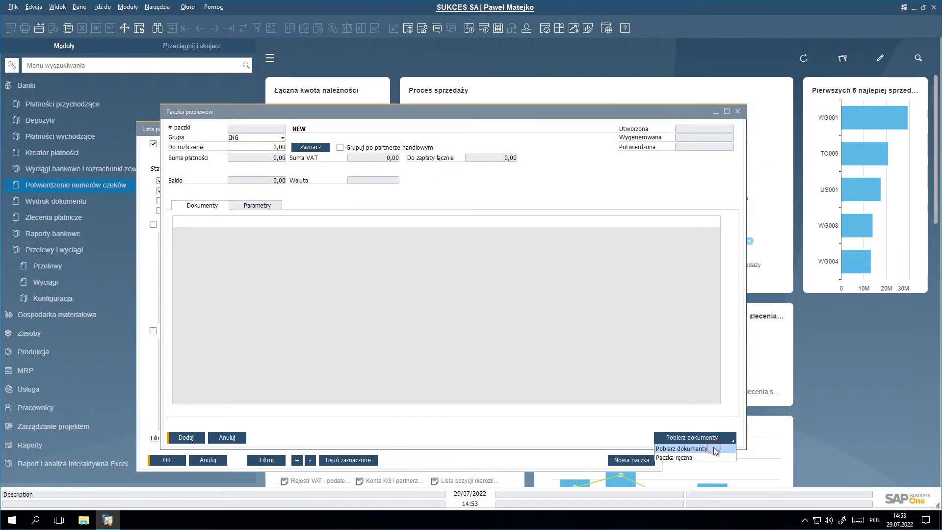
left_click(714, 447)
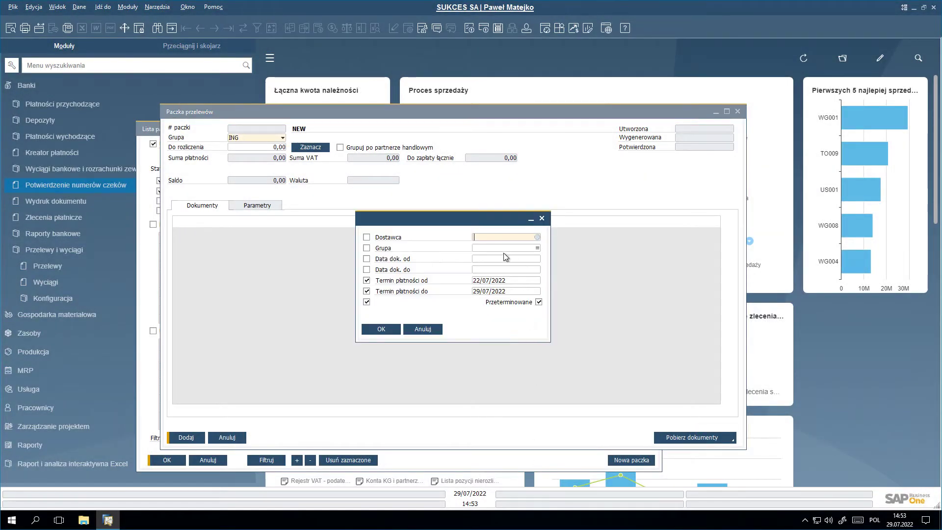
Retrieve documents for the supplier group Dostawcy krajowi with both payment due date filters turned off
left_click(538, 249)
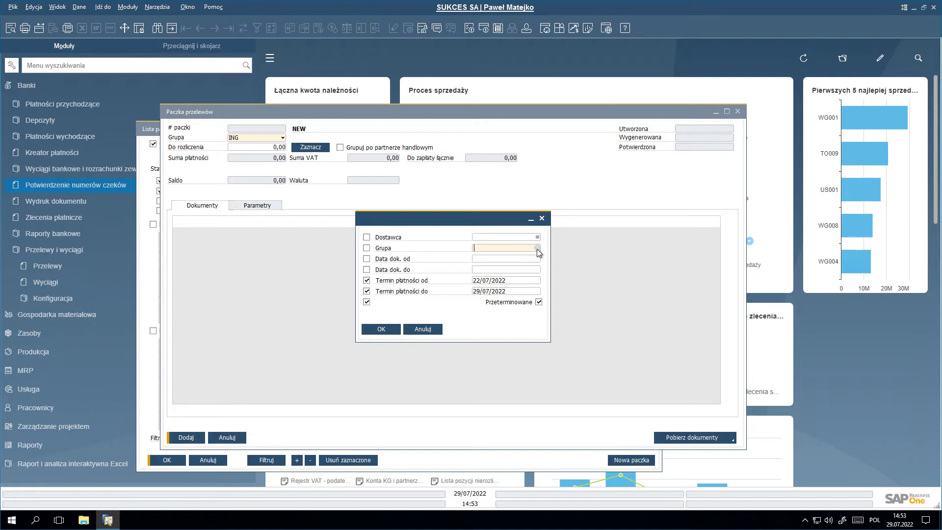
left_click(539, 250)
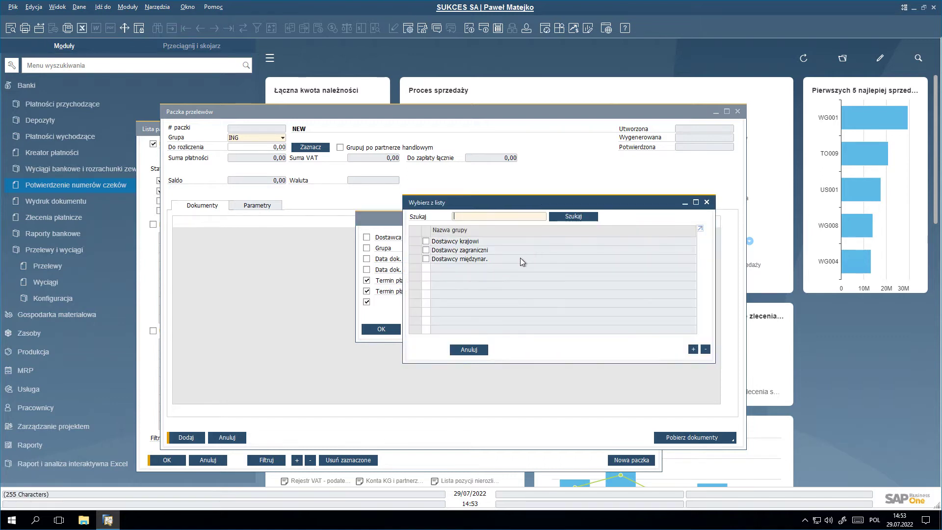
left_click(426, 241)
left_click(432, 350)
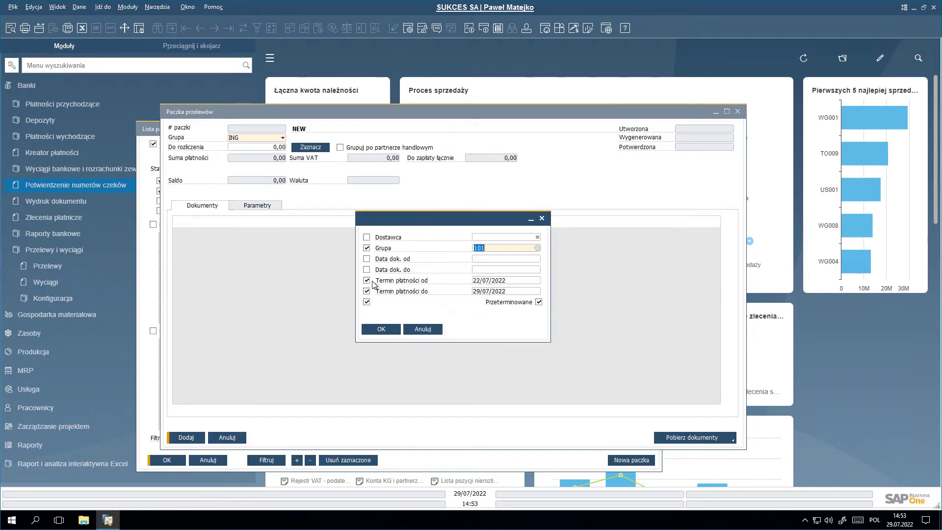
left_click(366, 280)
left_click(367, 291)
key("Return")
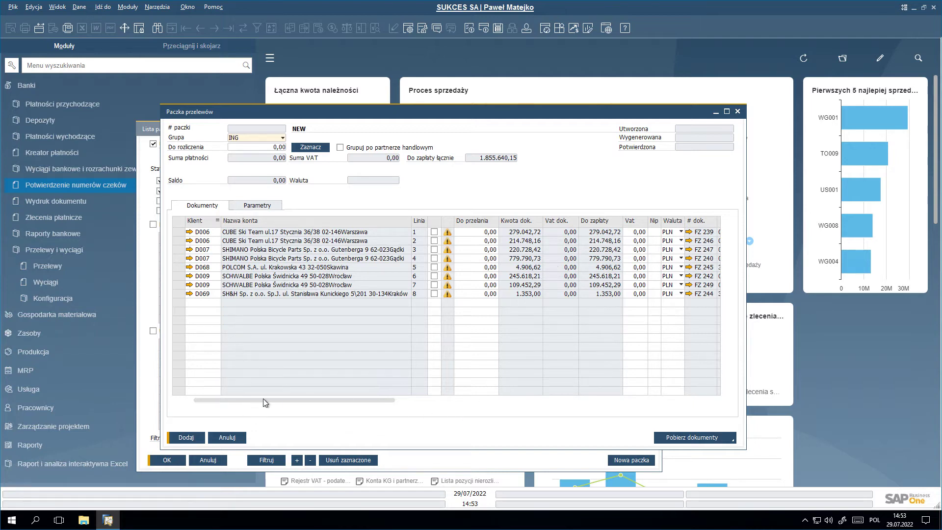
Examine the columns of the retrieved documents, both with and without grouping by business partner
left_click_drag(263, 398, 265, 398)
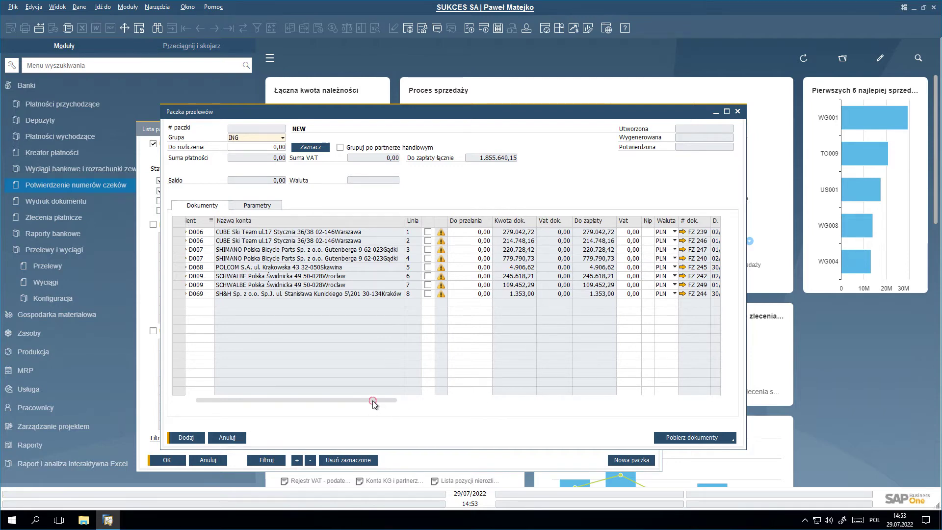
left_click_drag(373, 400, 637, 396)
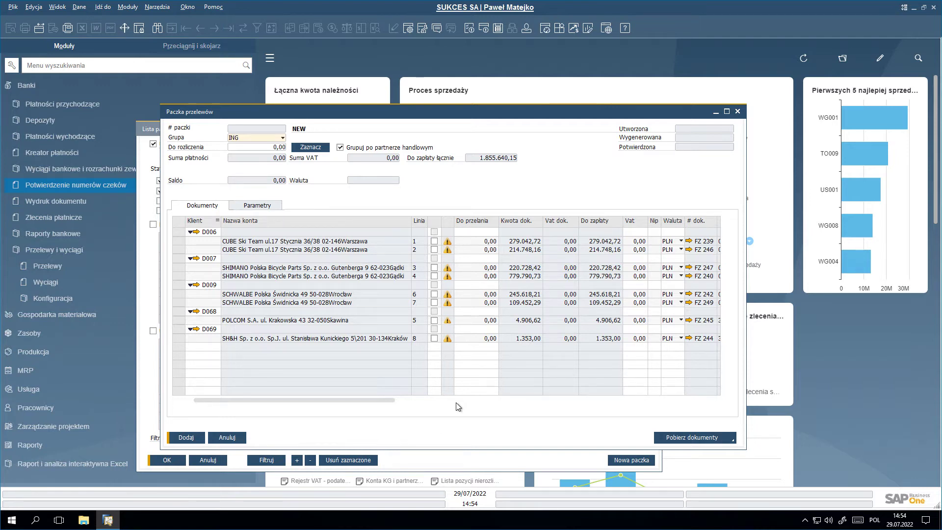
key("space")
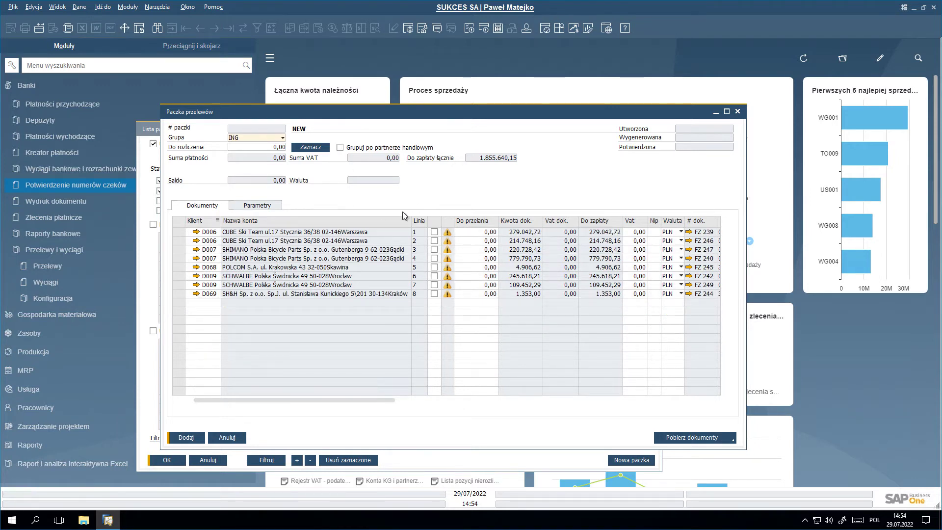
Mark document lines 1 to 8 for payment in full and add the transfer package
left_click(434, 232)
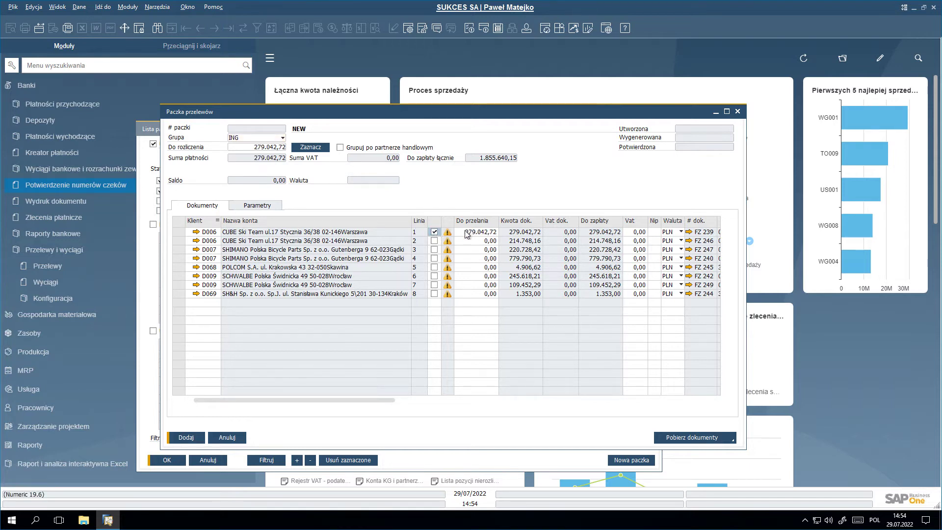
key("Tab")
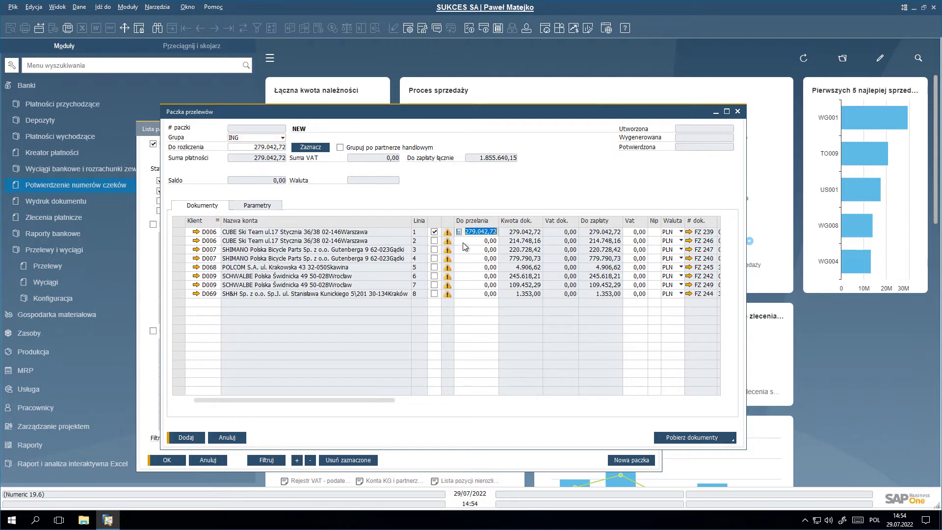
left_click(435, 241)
left_click(435, 250)
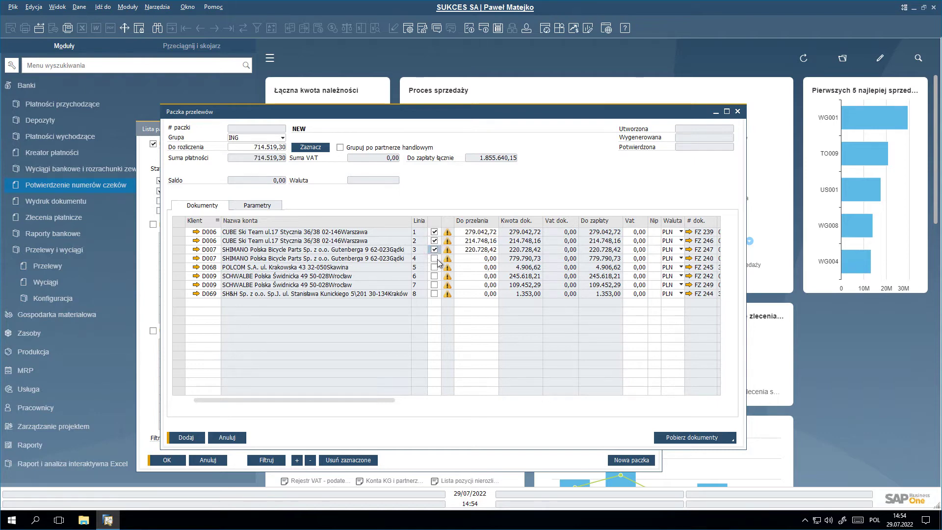
left_click(434, 259)
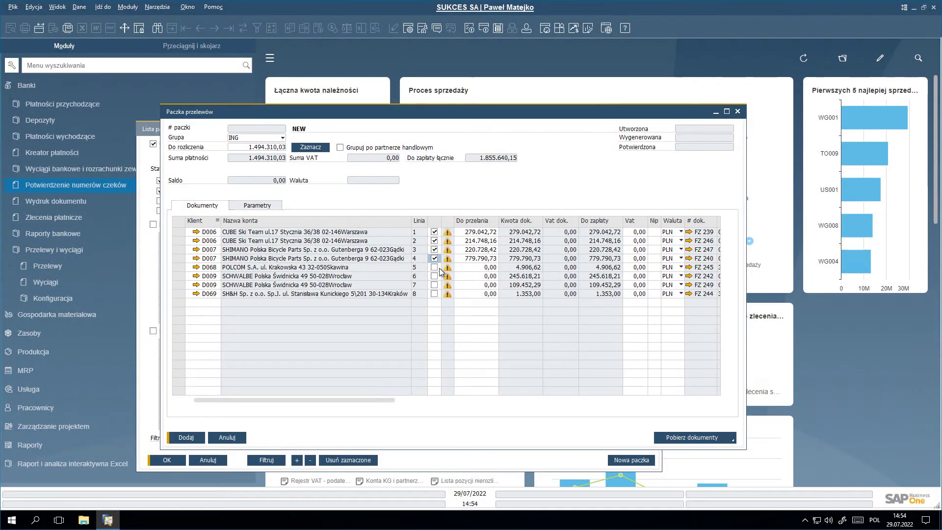
left_click(434, 268)
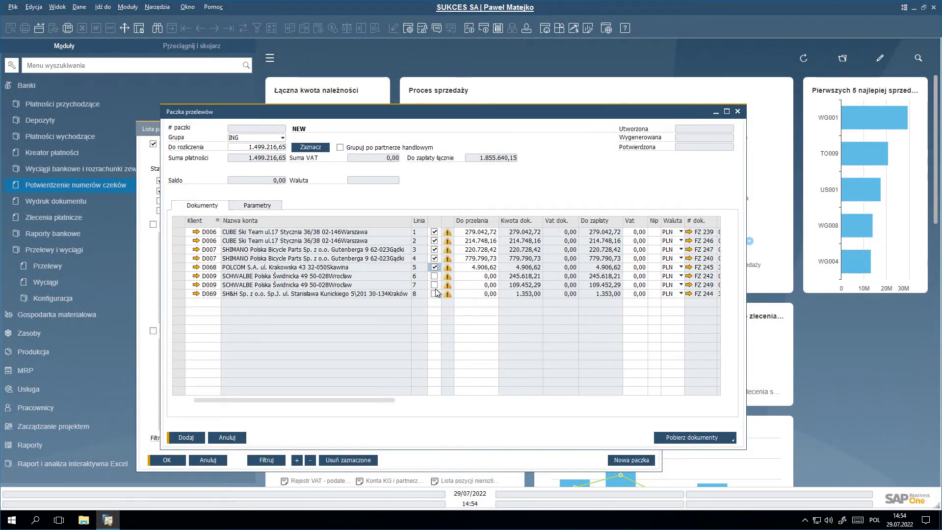
left_click(434, 277)
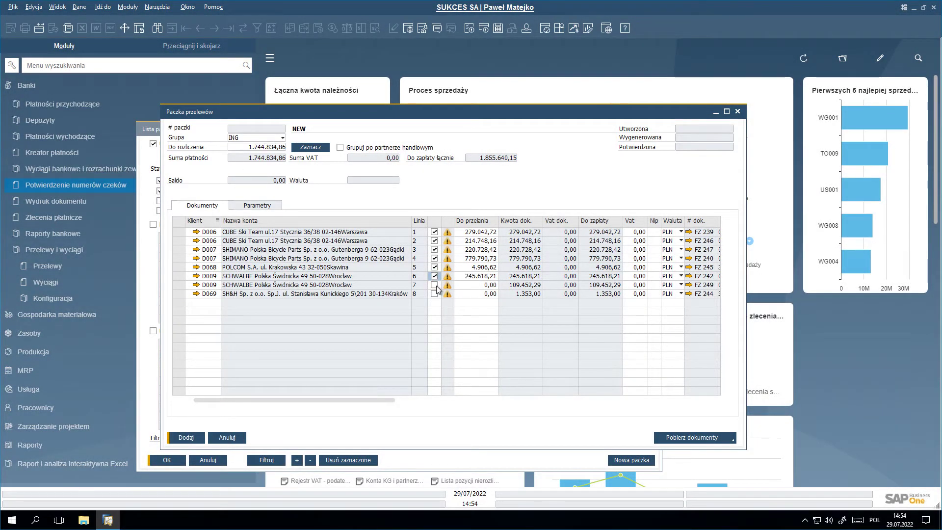
left_click(434, 285)
left_click(435, 294)
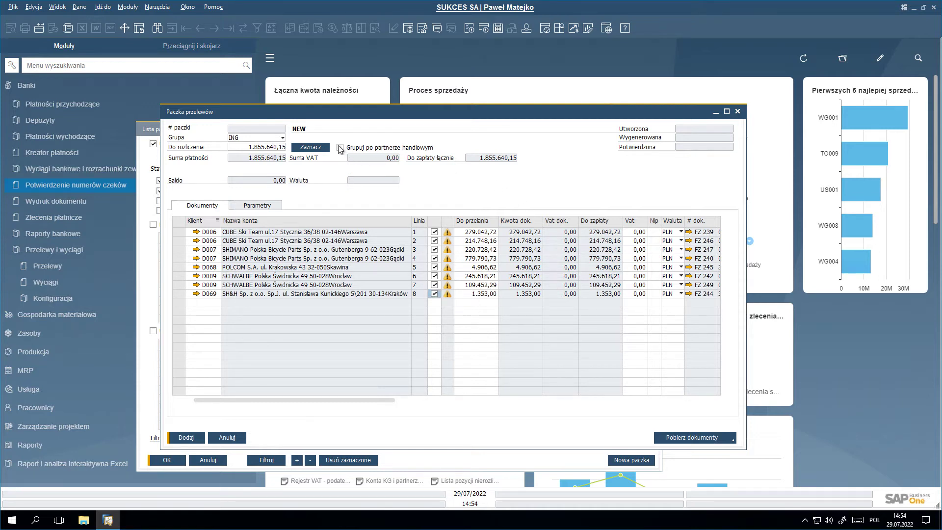
left_click(294, 436)
left_click(186, 438)
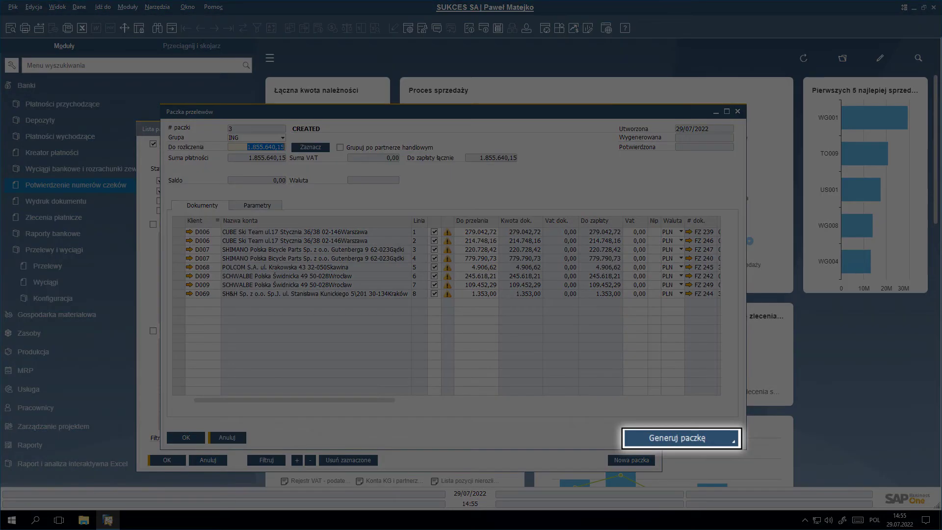
Generate the transfer package's export file with the transfer date 29/07/2022
left_click(695, 437)
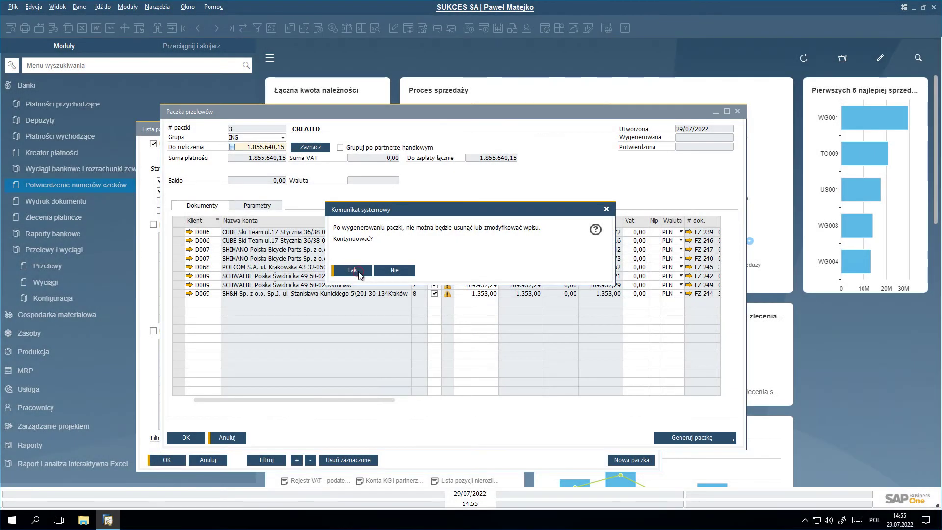
left_click(358, 273)
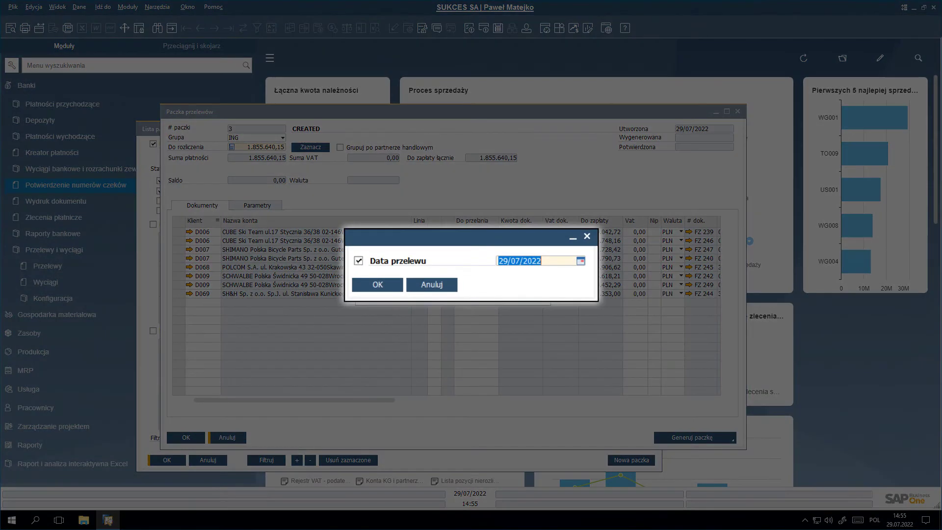
left_click(381, 292)
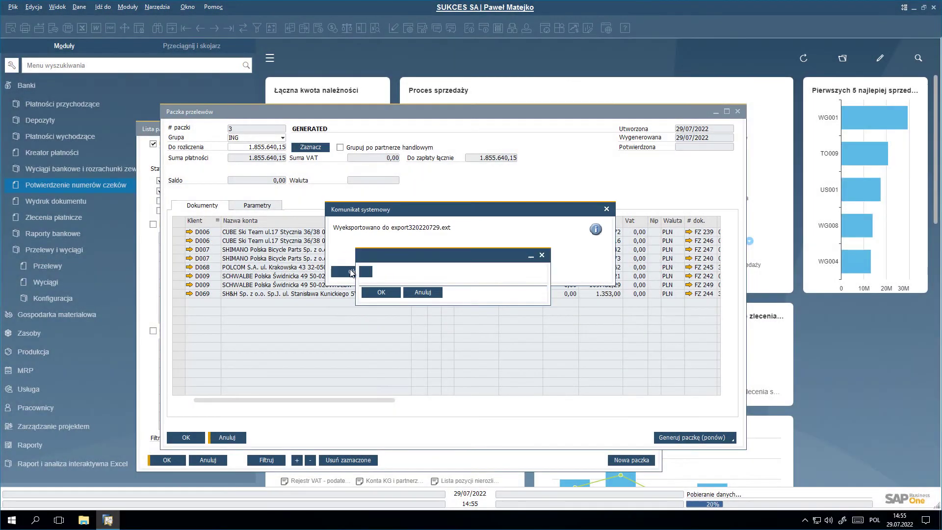
left_click(392, 288)
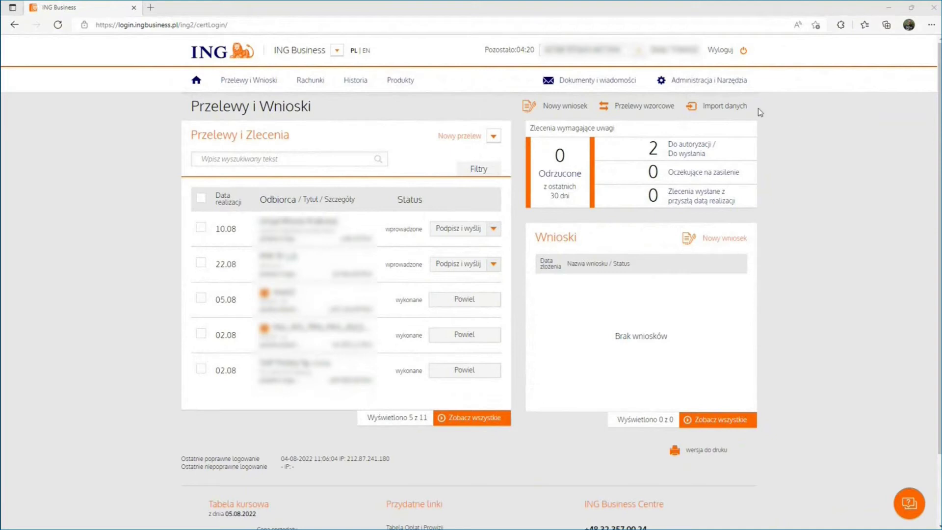
Import export320220729.ext into ING Business as Przelewy krajowe, using the MultiCash PLI template and Windows-1250 encoding
left_click(744, 106)
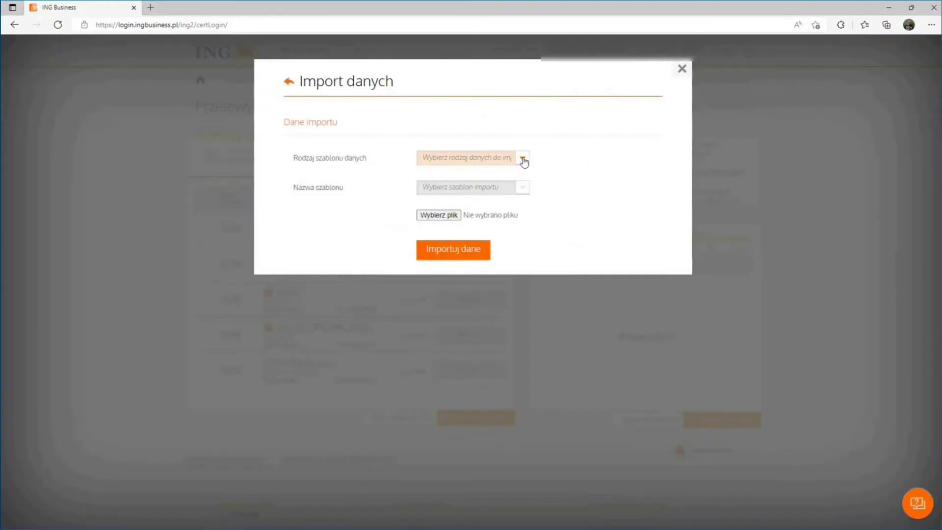
left_click(522, 158)
left_click(467, 256)
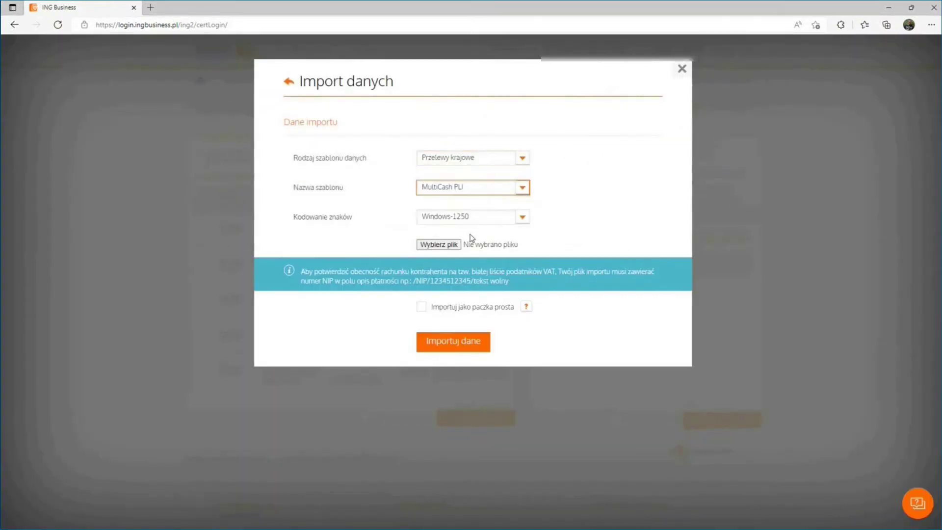
left_click(443, 245)
left_click(164, 146)
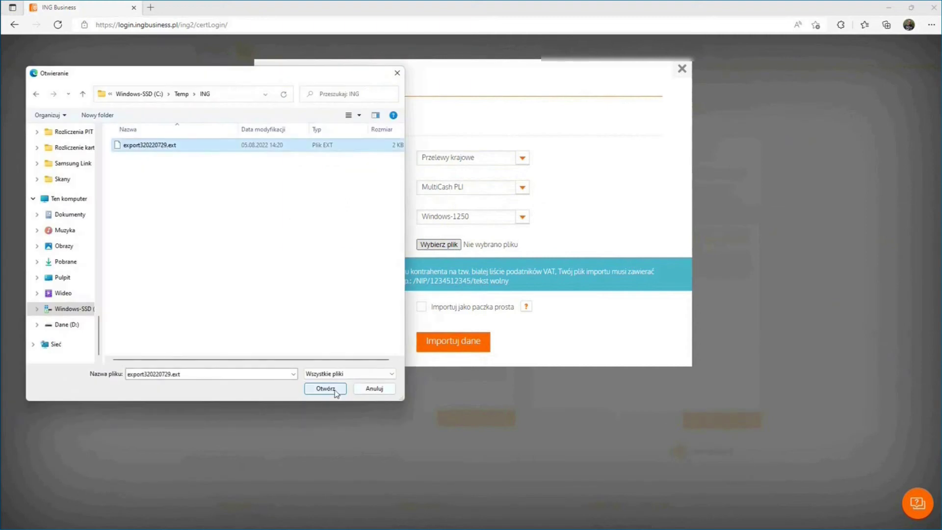
left_click(325, 389)
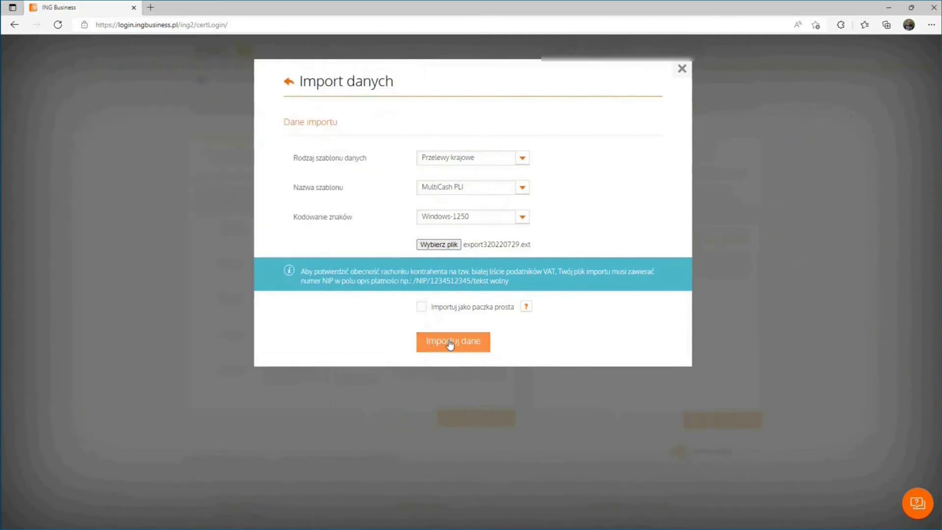
left_click(450, 343)
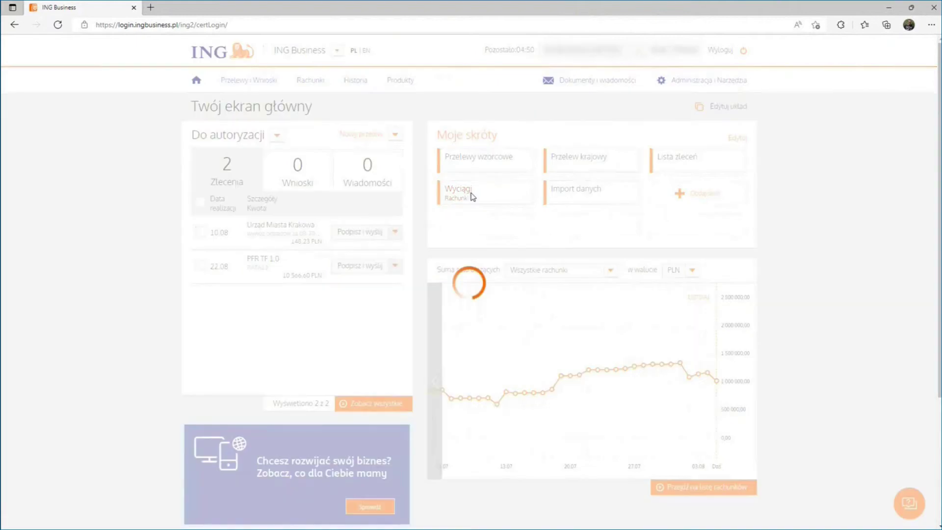
Download statement number 165 dated 04.08.2022 from the bank's account statements list
left_click(473, 197)
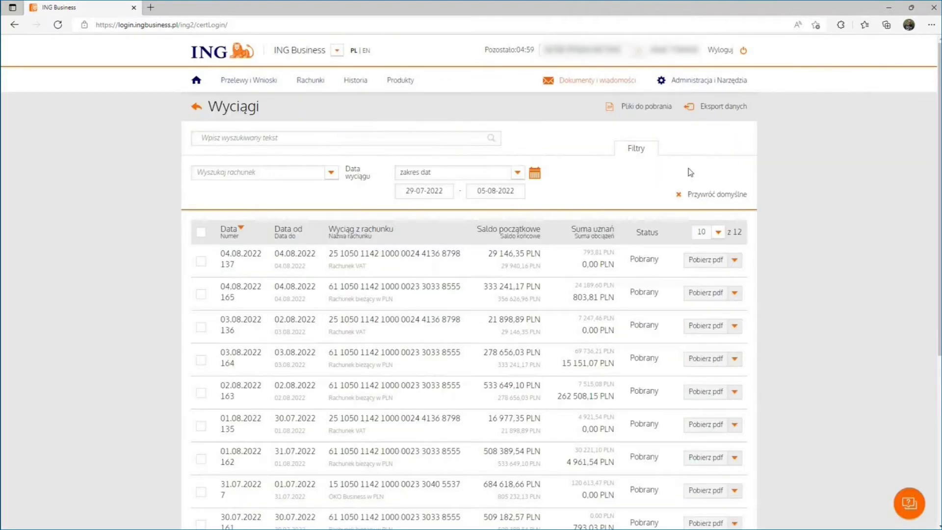
left_click(736, 295)
left_click(713, 311)
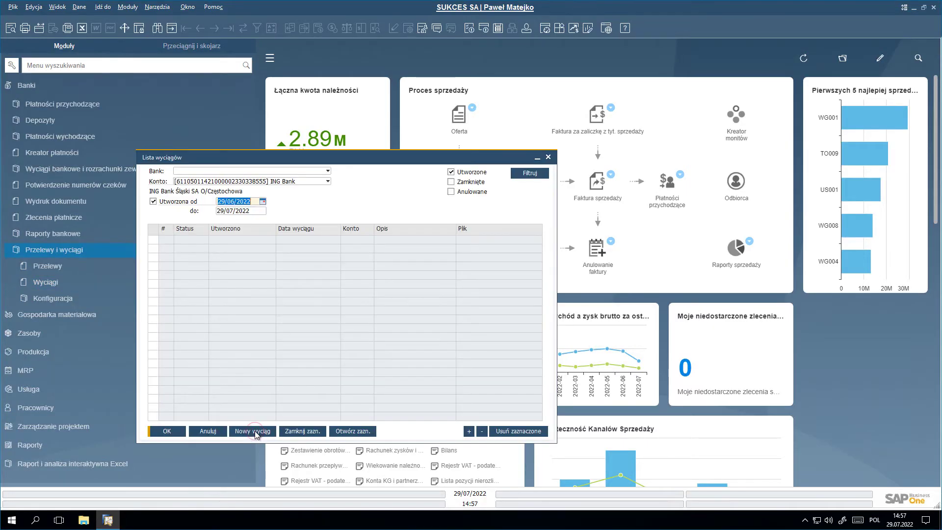
In SAP Business One, add a new bank statement in EXCEL format from the file Wyciąg bankowy 20220829-ING-1
left_click(254, 431)
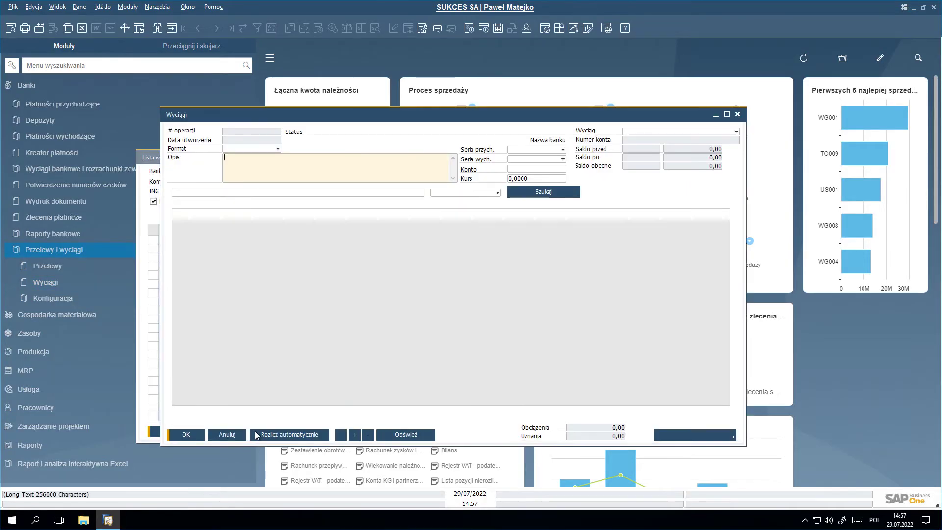
left_click(282, 149)
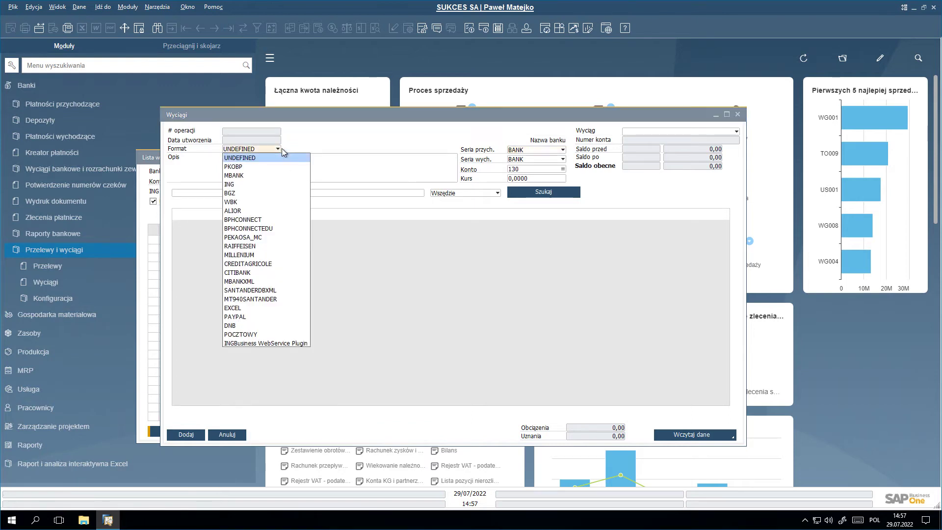
left_click(239, 309)
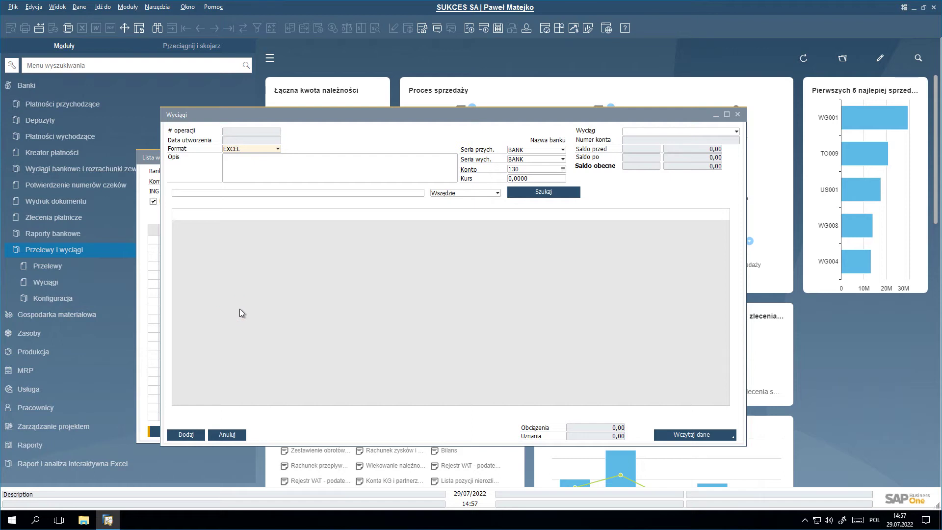
left_click(693, 436)
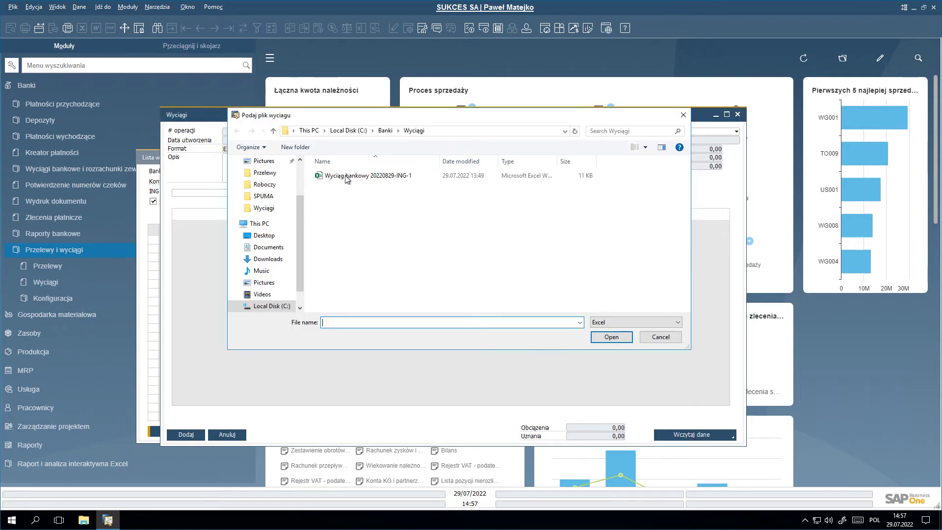
left_click(347, 176)
left_click(613, 339)
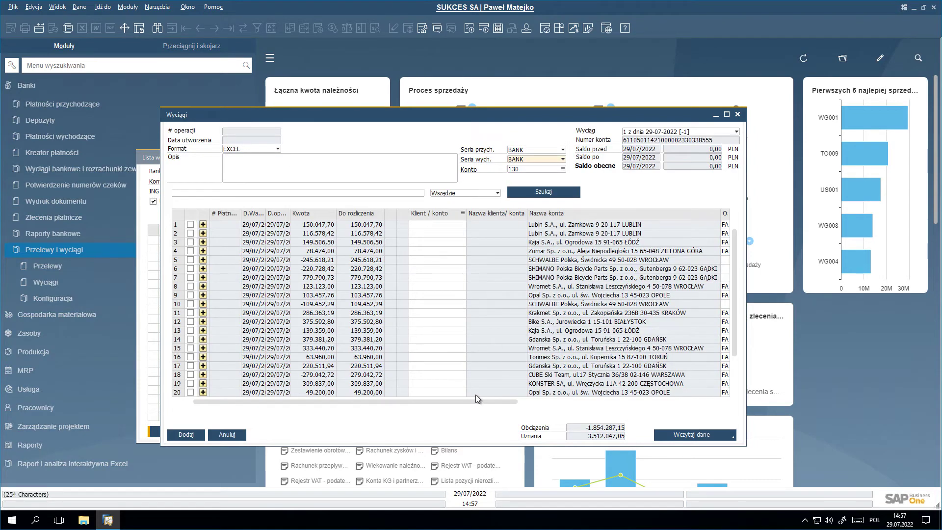
Assign business partners to the statement lines using the Zaproponuj proposal function
left_click(732, 437)
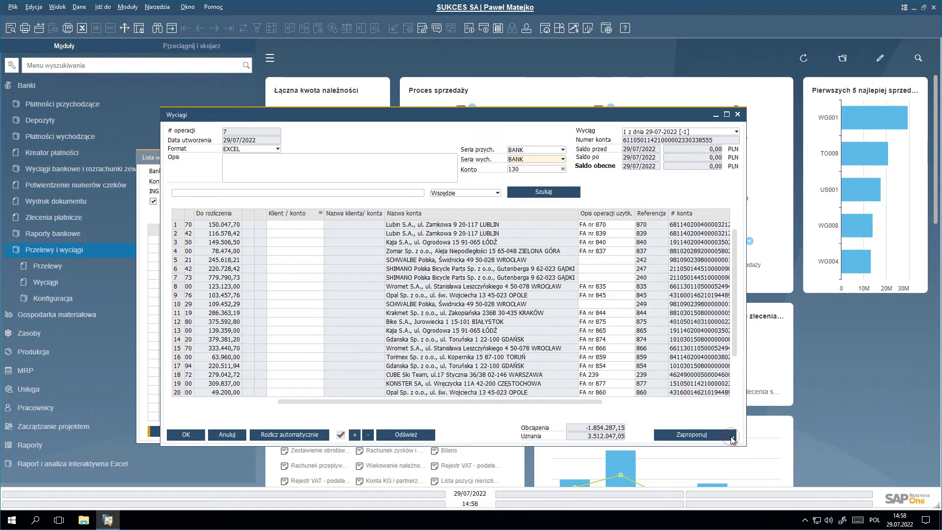
left_click(731, 438)
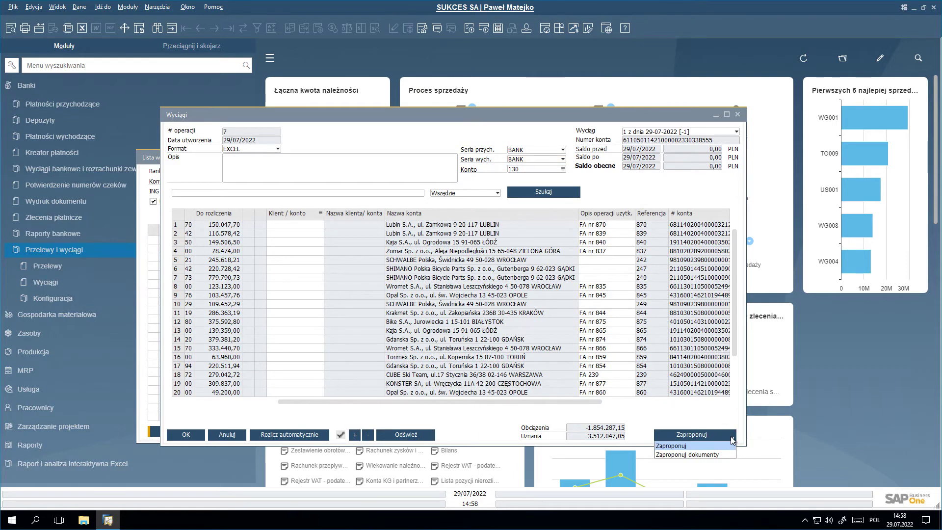
left_click(686, 447)
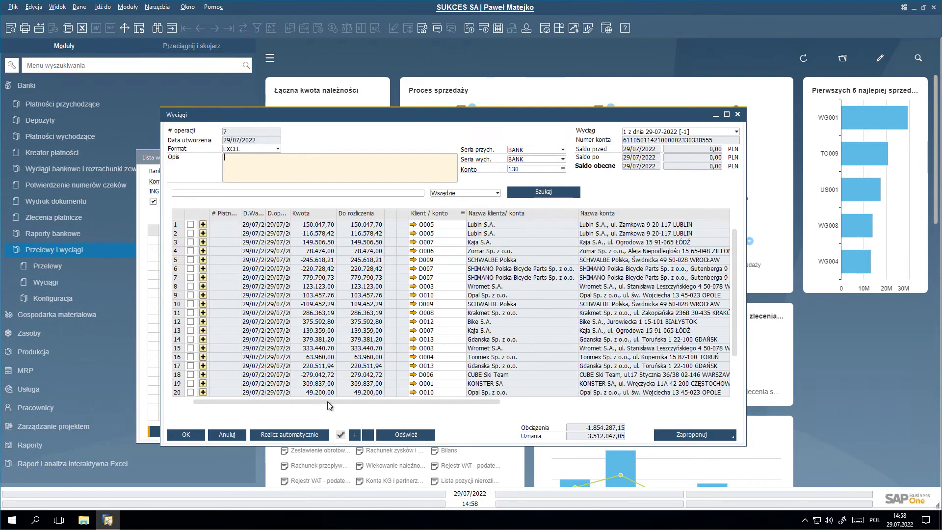
Examine the business partner record linked to statement line 1 and the statement's remaining columns
scroll(323, 403, "right", 3)
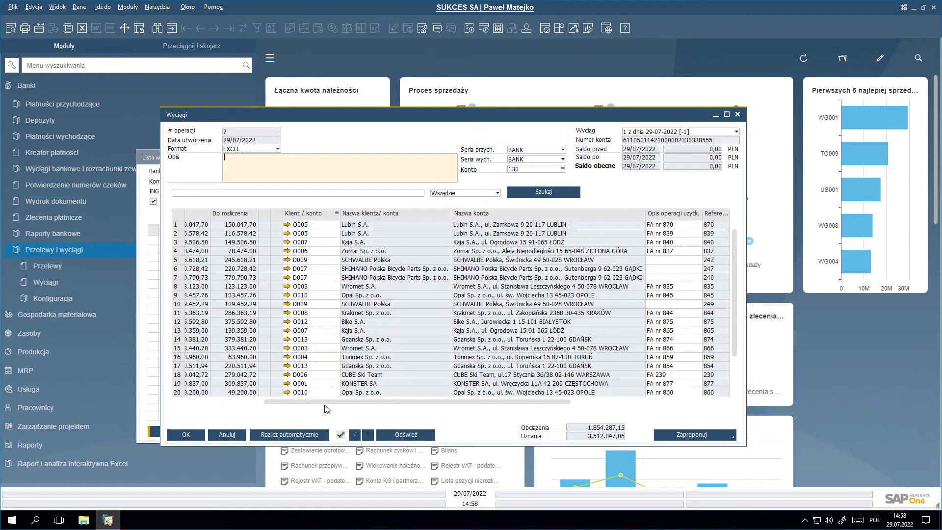
left_click(288, 224)
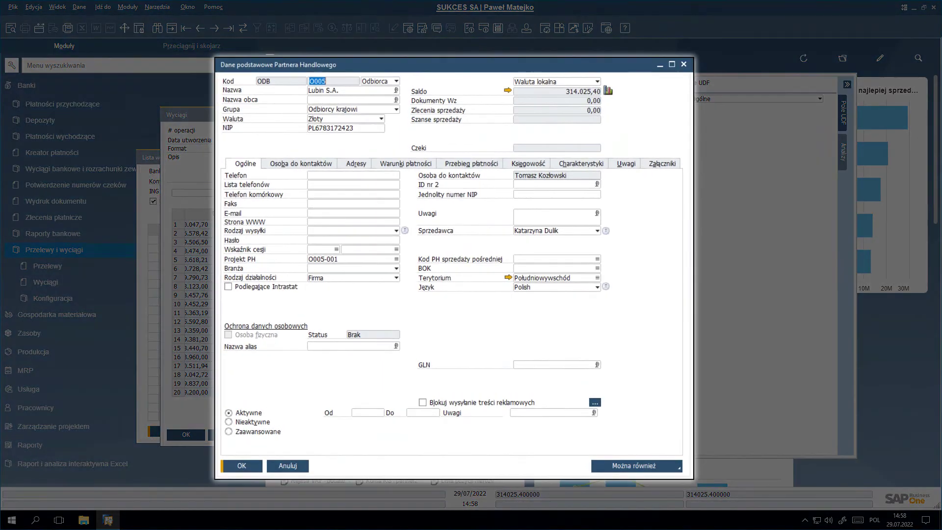
key("Escape")
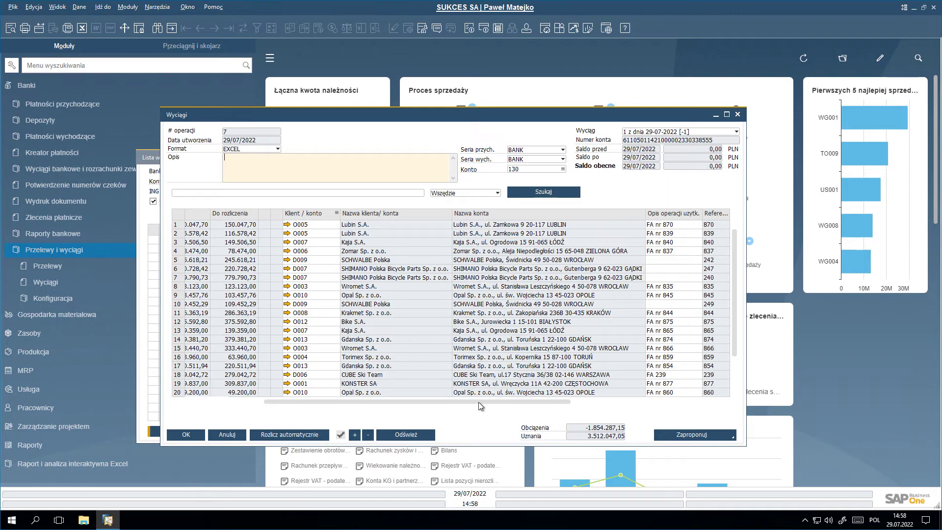
left_click_drag(478, 402, 522, 402)
scroll(544, 402, "left", 10)
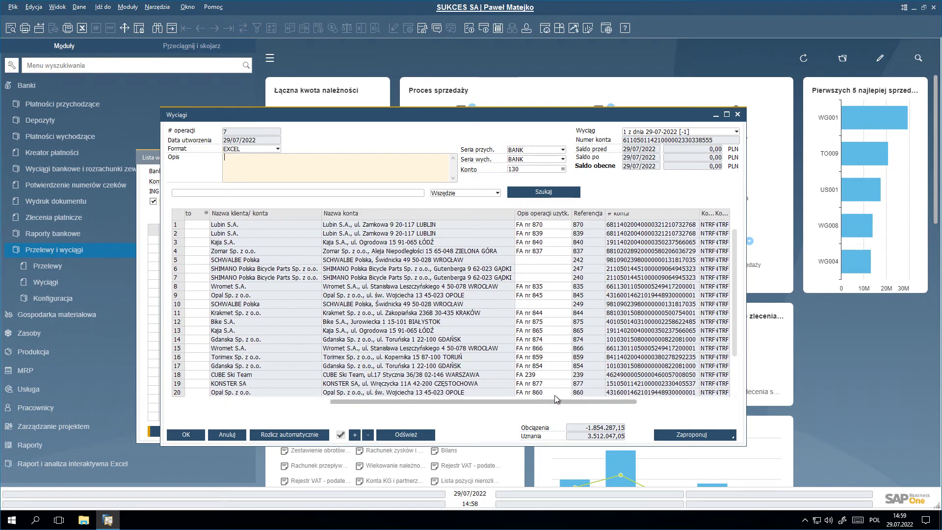
Match documents to the statement lines using the Zaproponuj dokumenty function
left_click(733, 436)
left_click(717, 455)
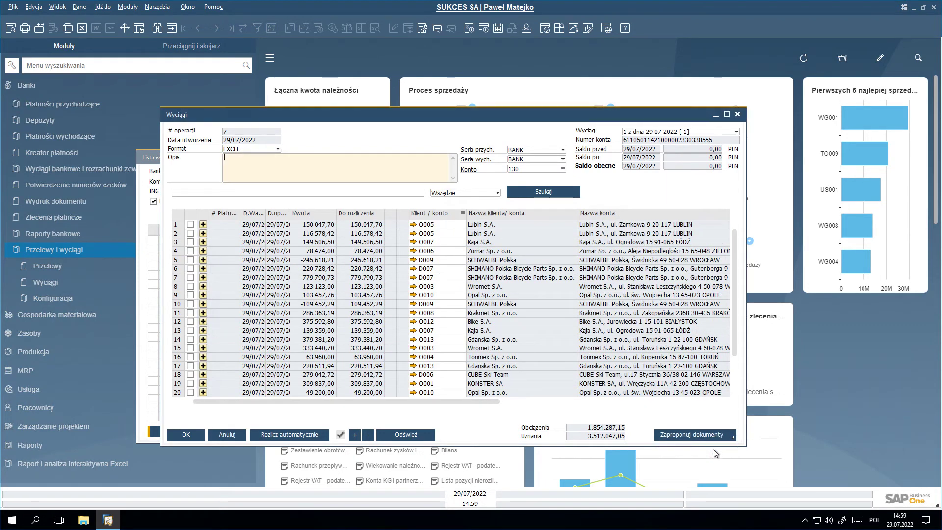
left_click(655, 434)
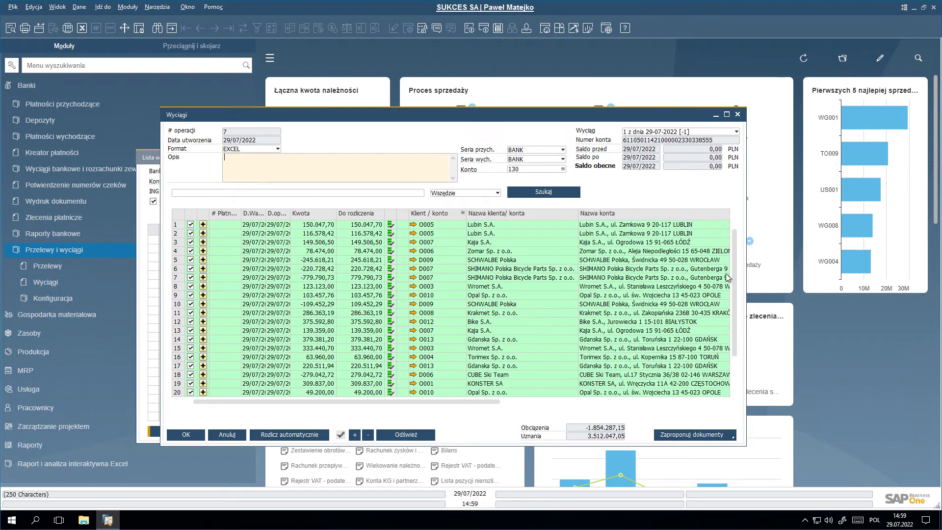
Inspect the matched document details of line 1 and settle all marked statement lines automatically
mouse_move(732, 247)
left_mouse_down()
mouse_move(737, 321)
mouse_move(738, 253)
left_mouse_up()
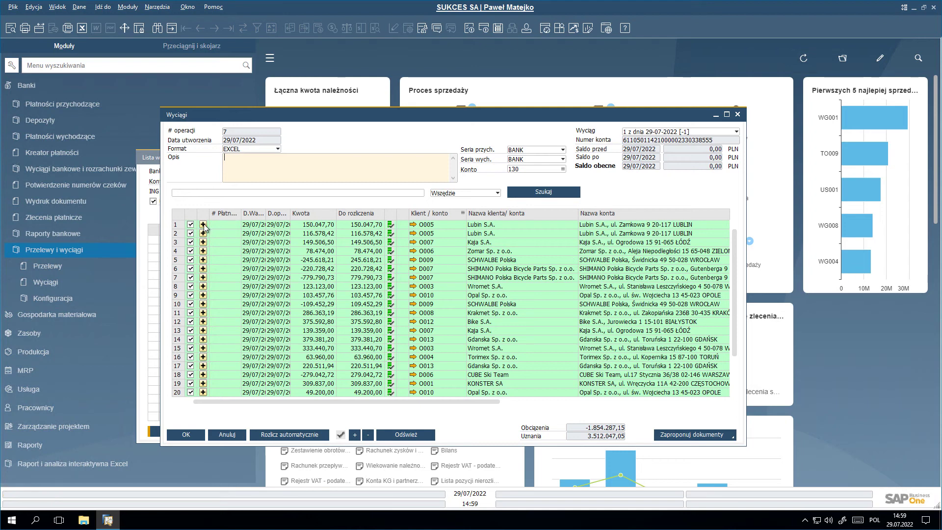
left_click(204, 225)
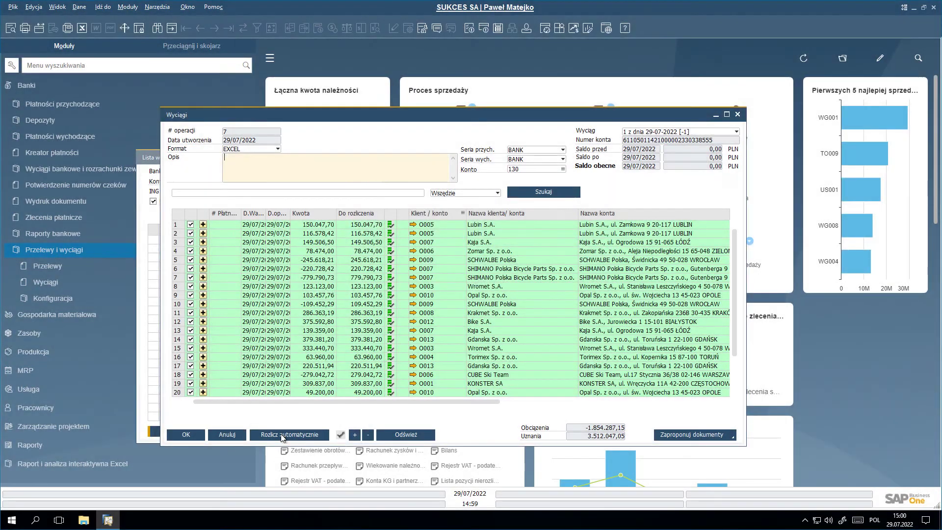
left_click(282, 435)
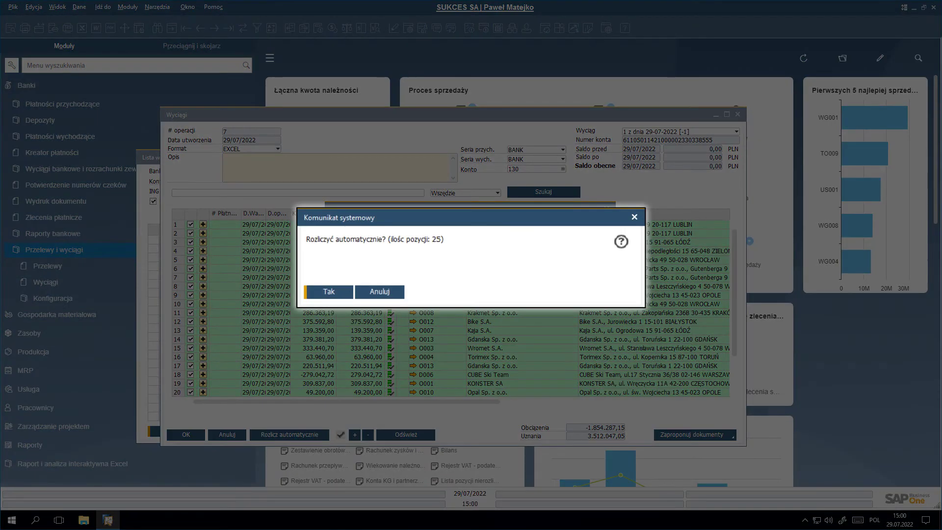
key("Return")
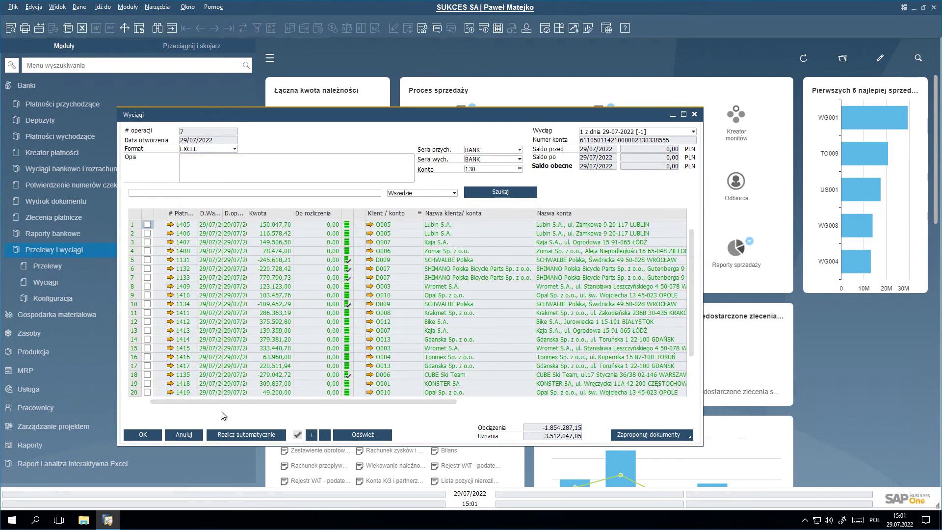
Review the incoming payment linked to statement line 1, and close the payment and the statement
left_click(169, 225)
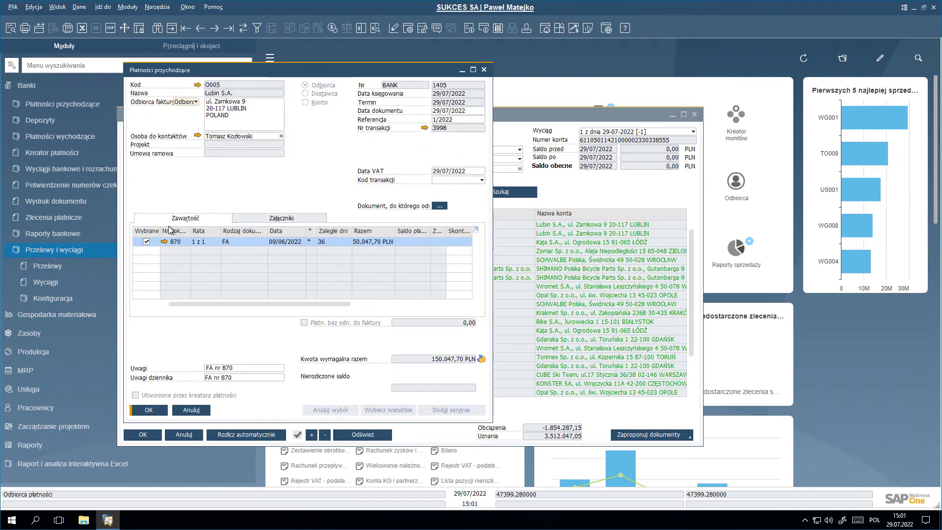
left_click(487, 70)
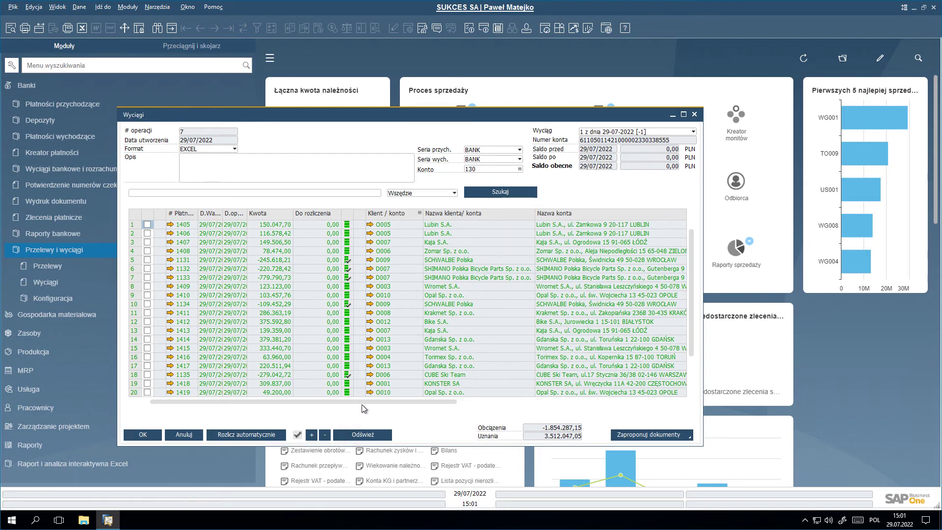
key("Escape")
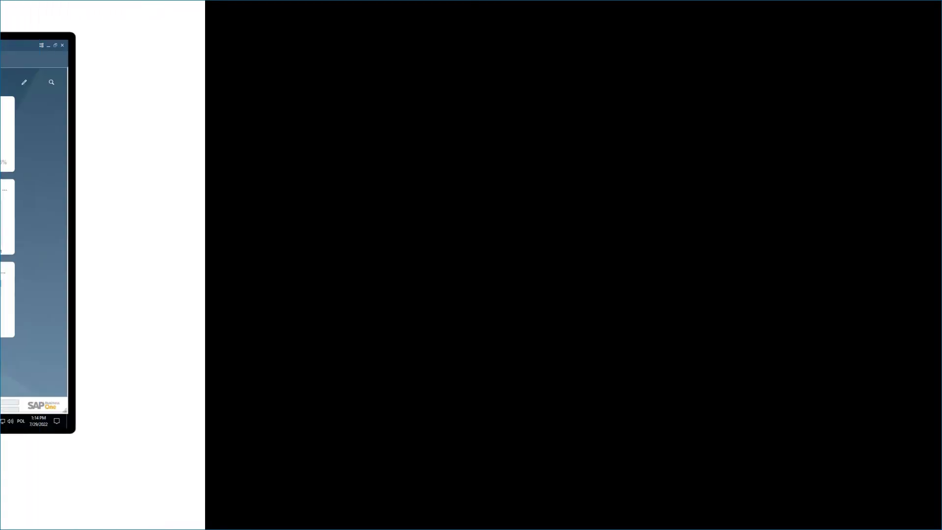